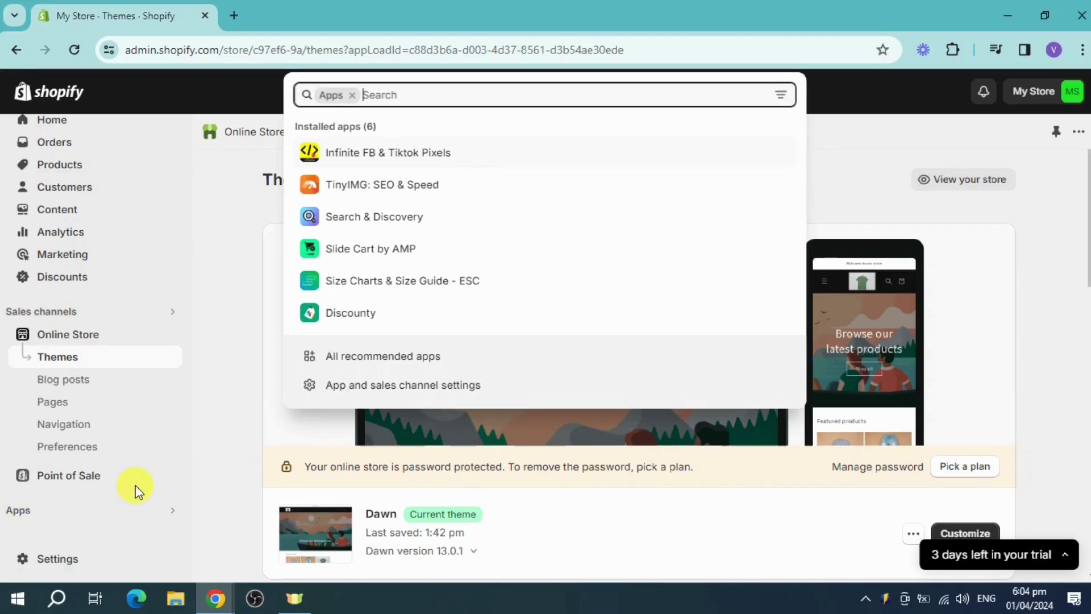
# Search the installed apps for "justupsell" and continue the search in the Shopify App Store
pyautogui.write('i')
pyautogui.write('ustup')
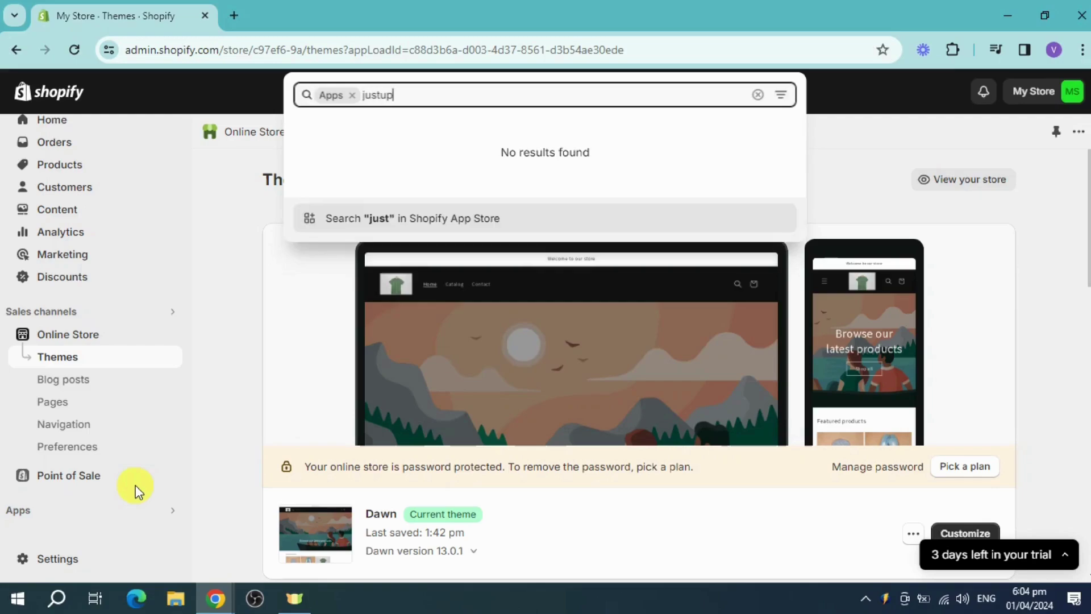
pyautogui.write('sell')
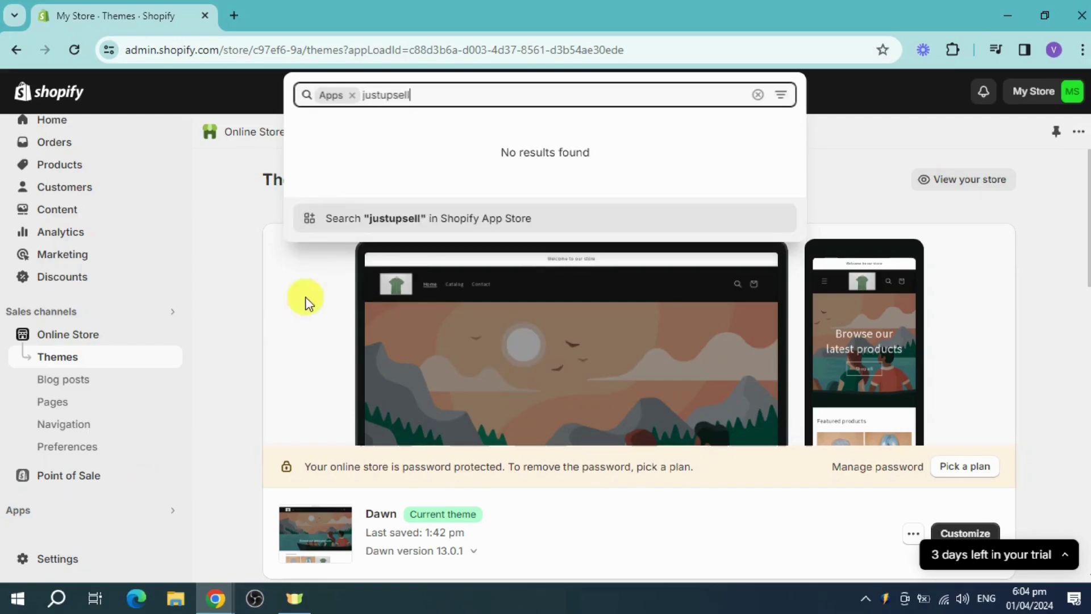
pyautogui.click(500, 219)
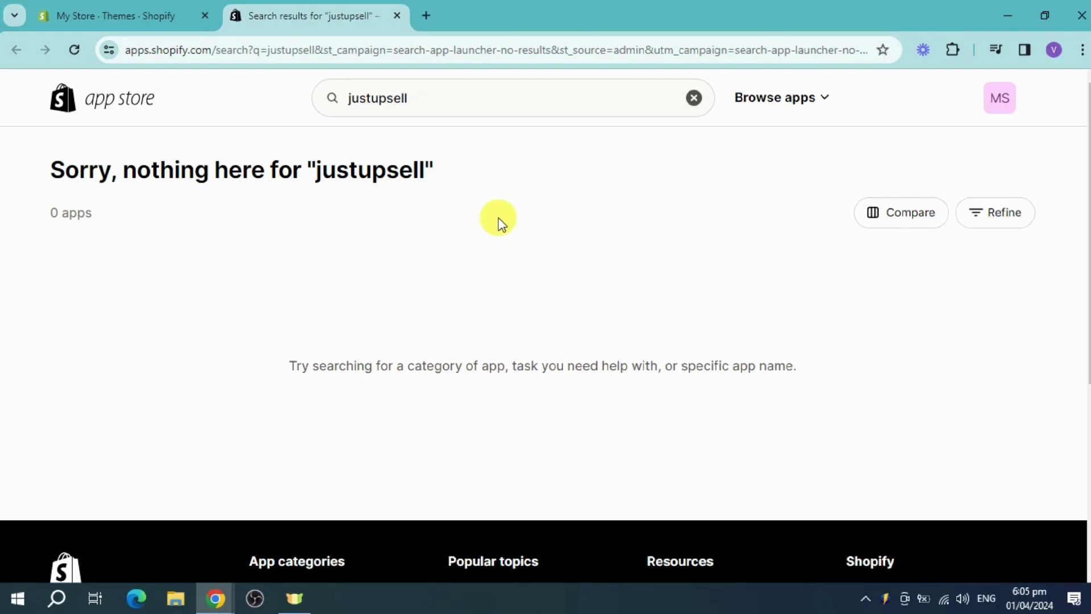
# Shorten the App Store search to "upsell" and look through the first page of results
pyautogui.click(422, 97)
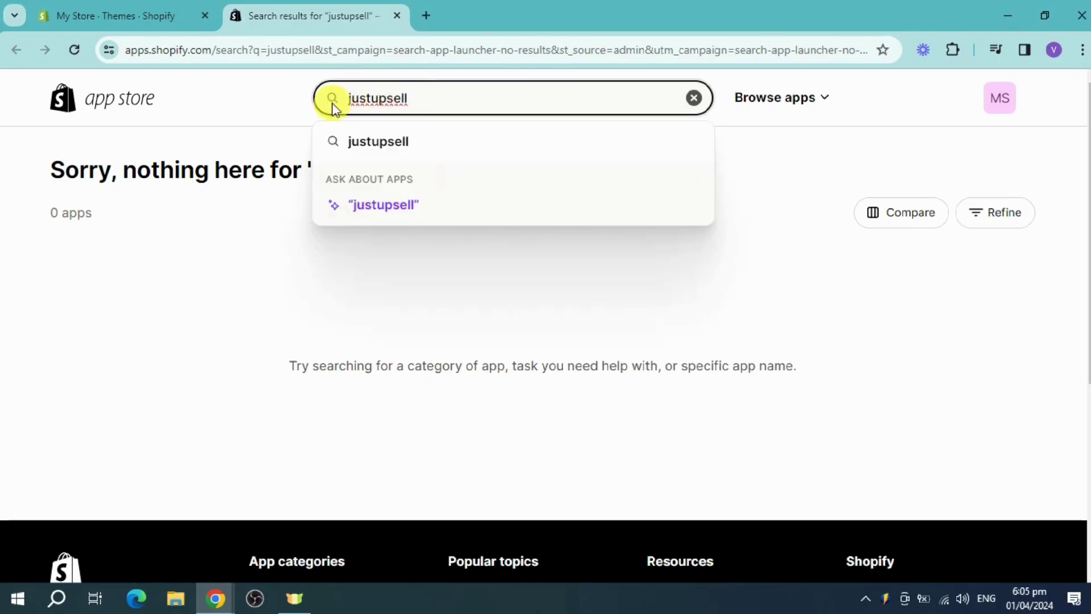
pyautogui.click(371, 98)
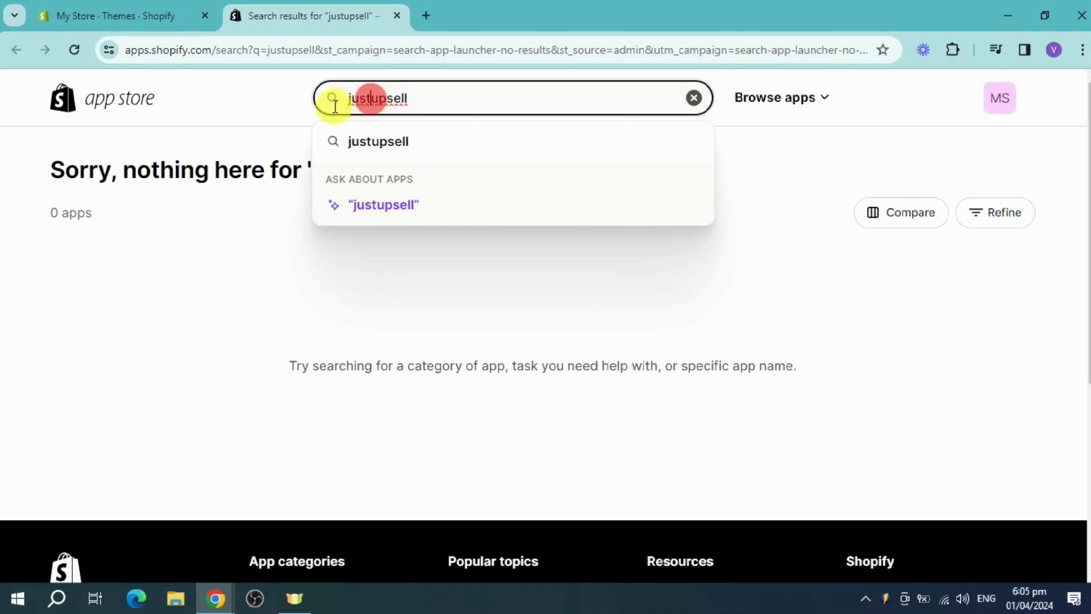
pyautogui.moveTo(336, 106); pyautogui.dragTo(311, 120)
pyautogui.press('BackSpace')
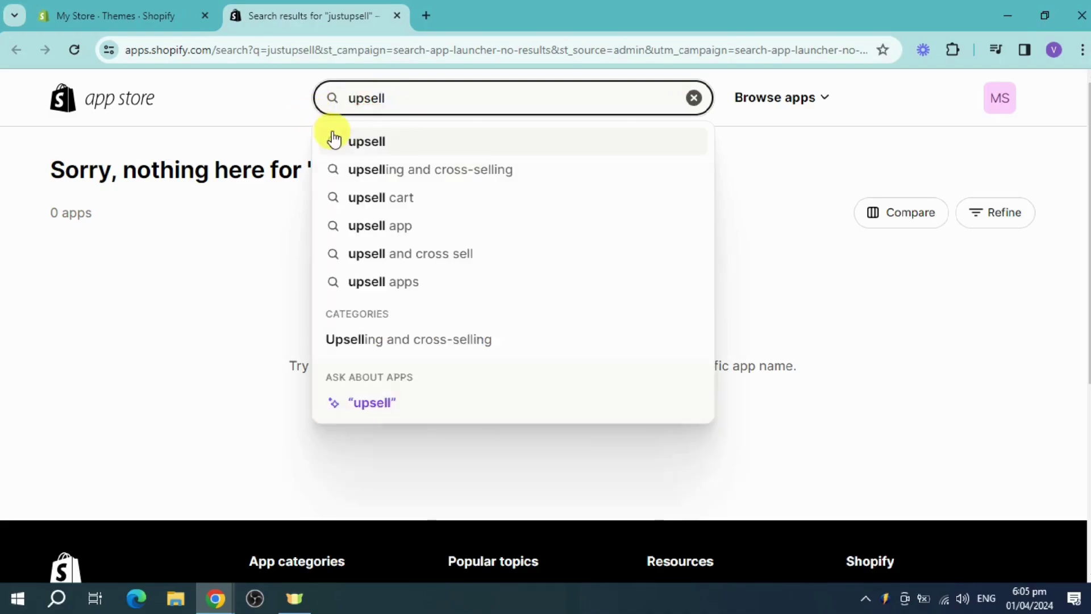
pyautogui.click(381, 150)
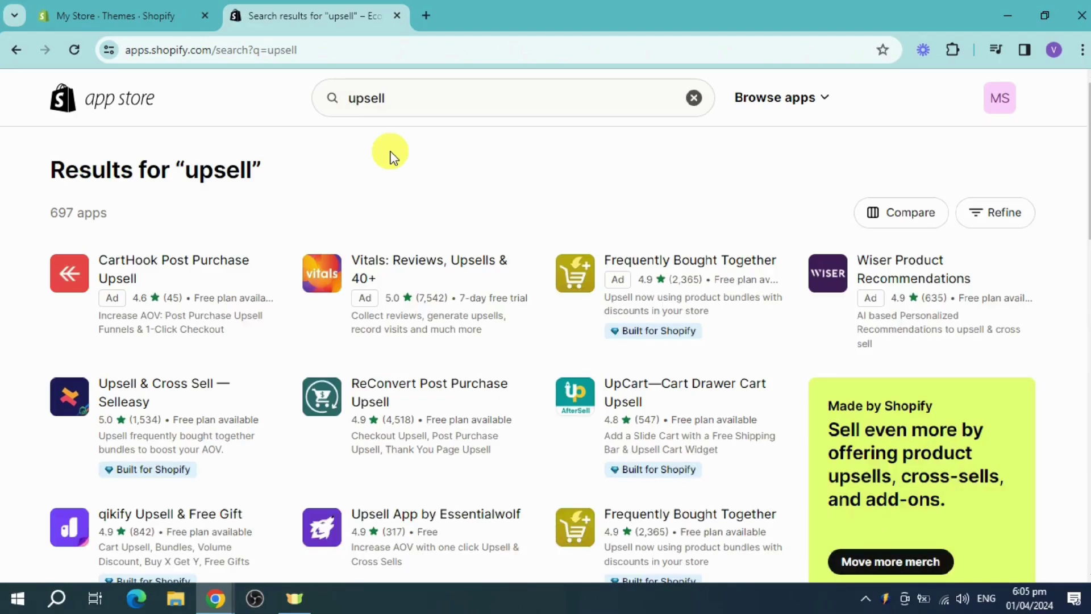
pyautogui.scroll(-3, 592, 451)
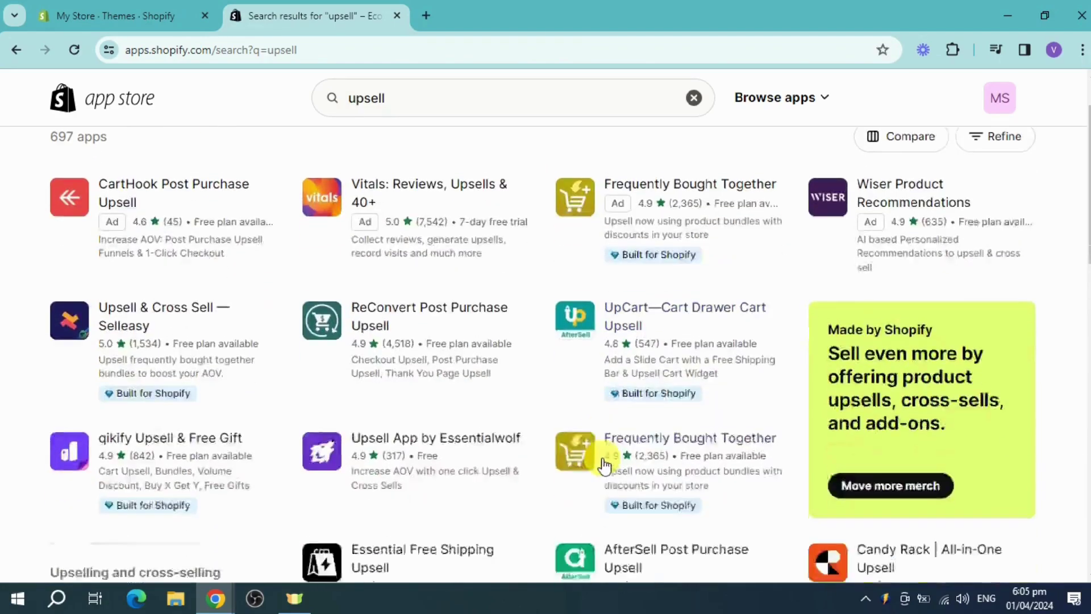
pyautogui.scroll(-3, 349, 422)
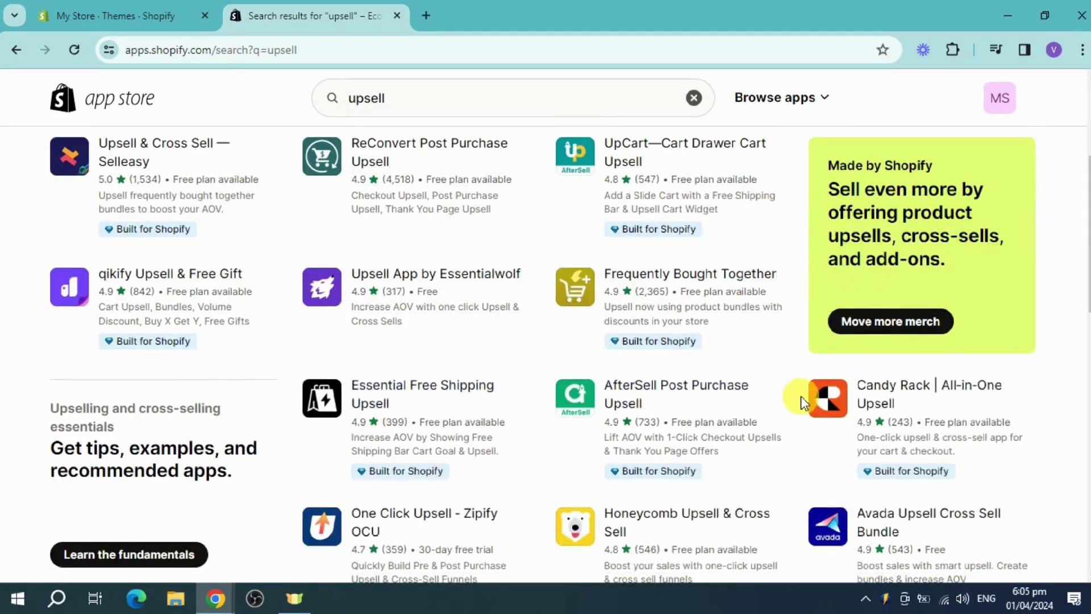
pyautogui.scroll(-3, 622, 430)
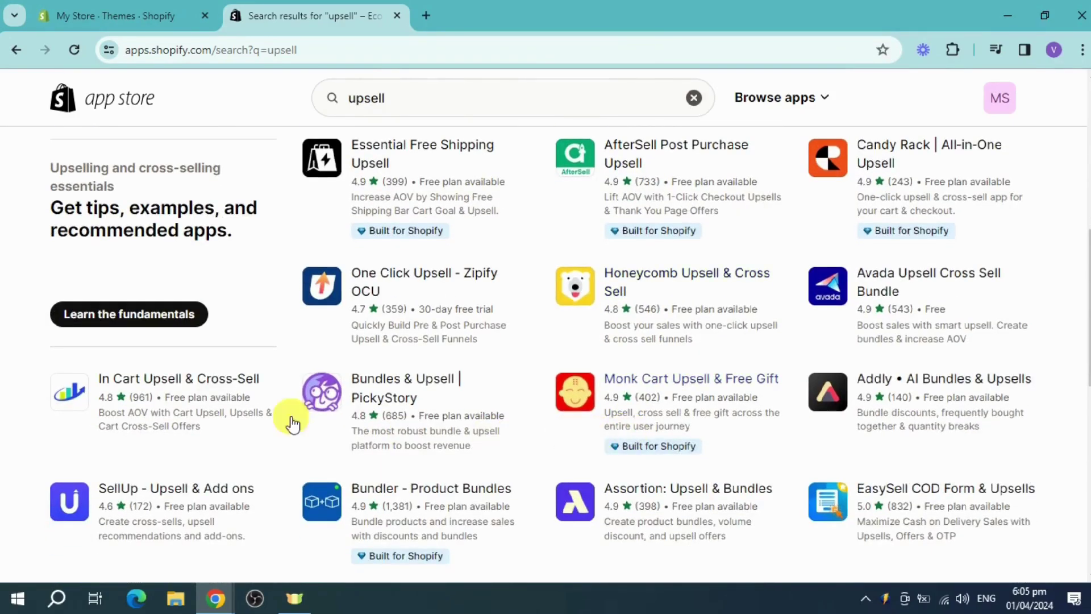
pyautogui.scroll(-4, 828, 475)
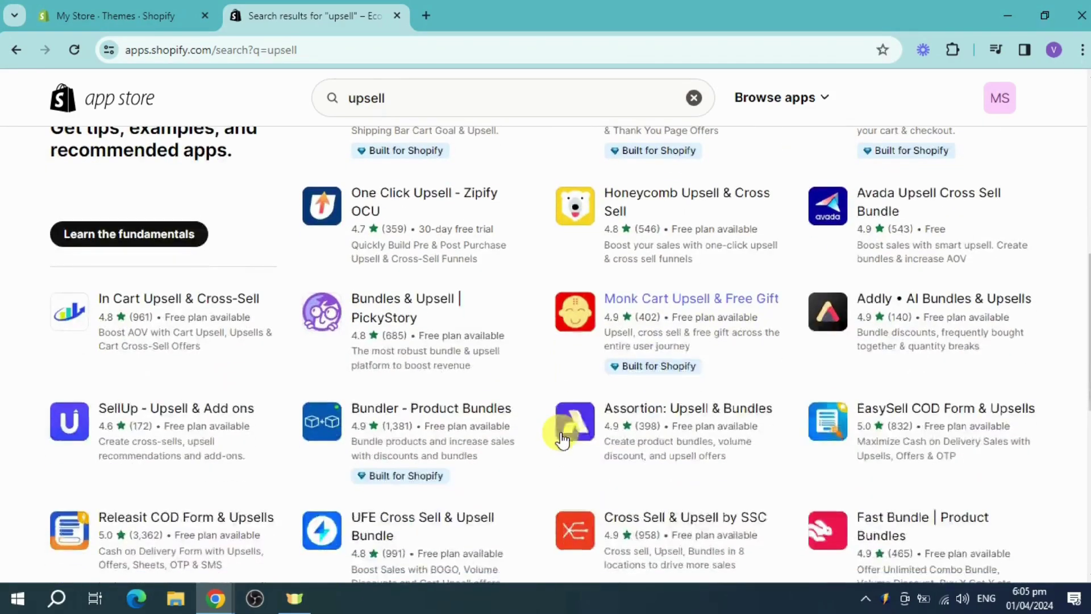
pyautogui.scroll(-1, 705, 388)
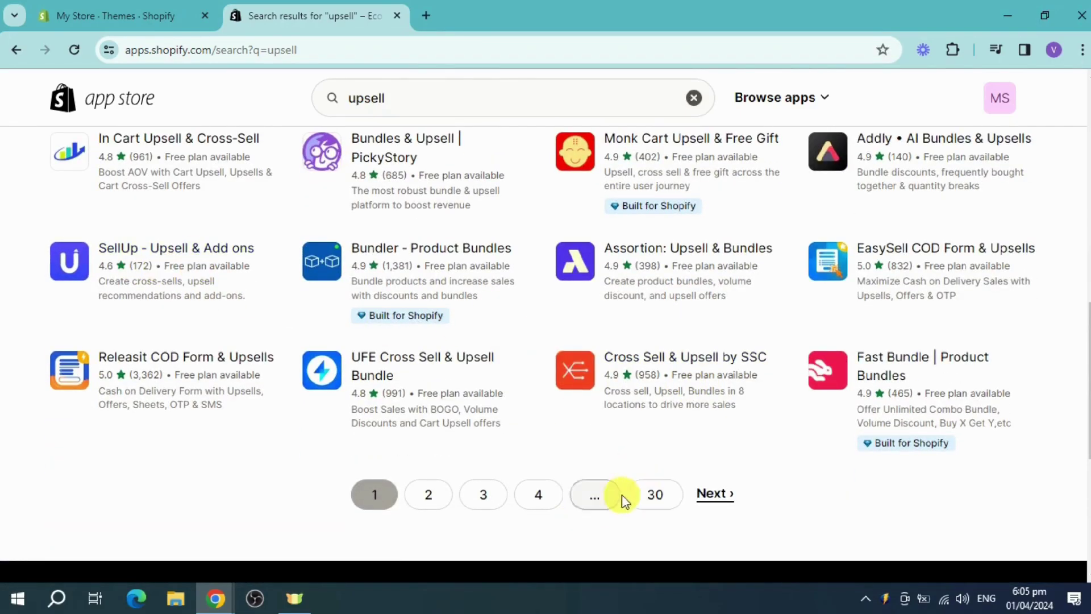
pyautogui.scroll(15, 669, 421)
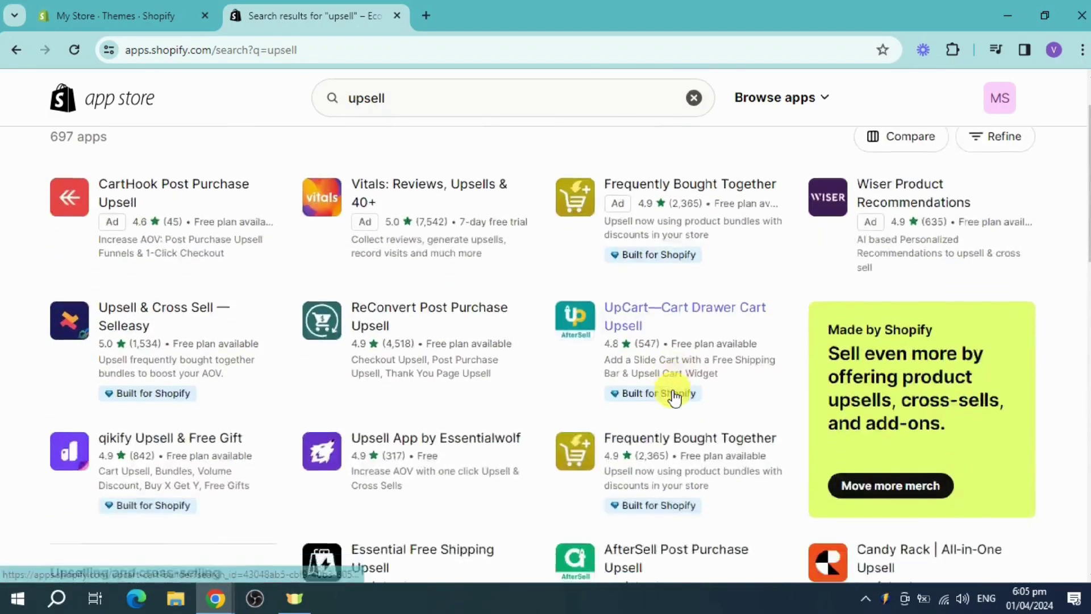
# Search the App Store for "upsell checkbox"
pyautogui.click(417, 95)
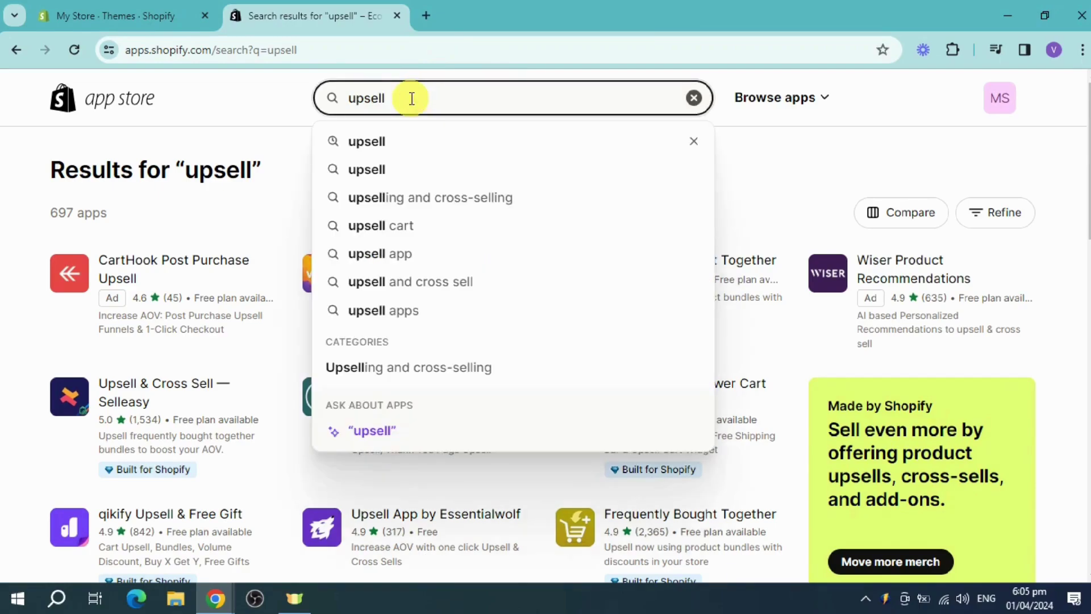
pyautogui.write('checkbox')
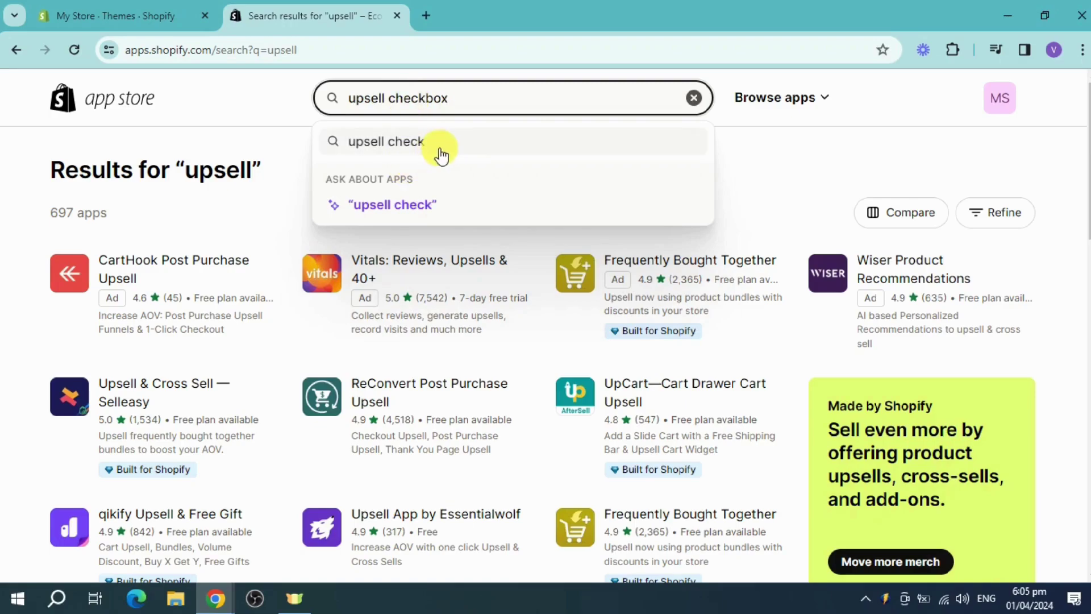
pyautogui.press('Return')
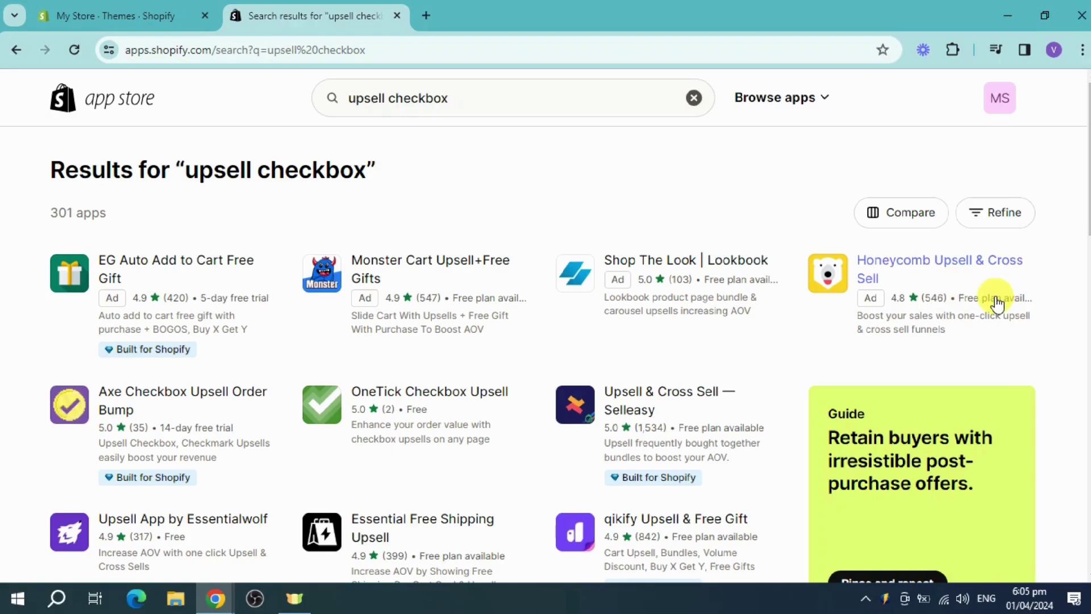
# Install the Honeycomb Upsell & Cross Sell app in the store and choose its Free plan
pyautogui.click(938, 274)
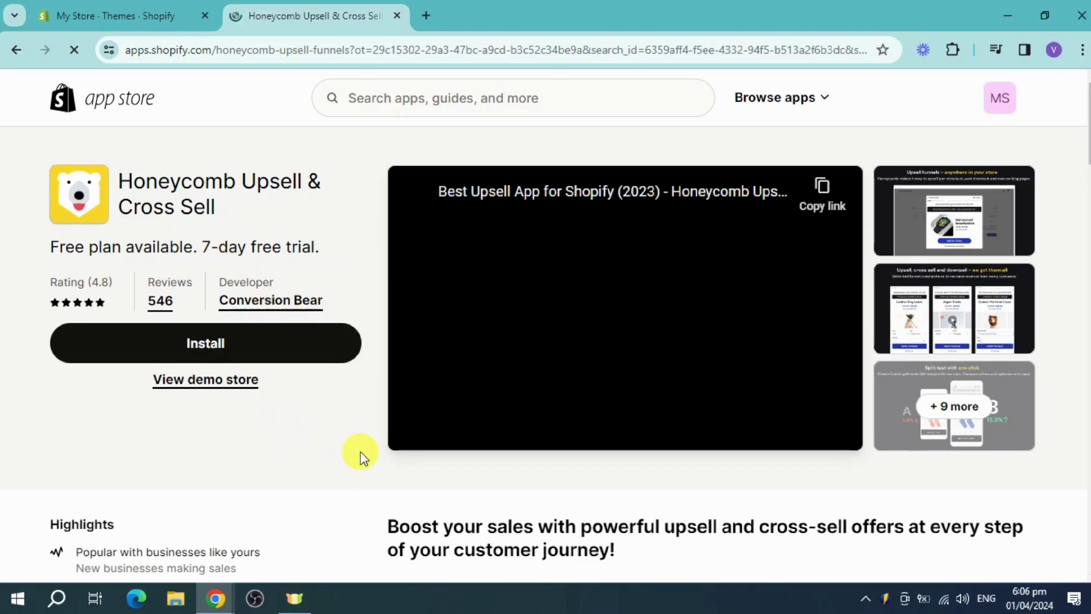
pyautogui.click(243, 349)
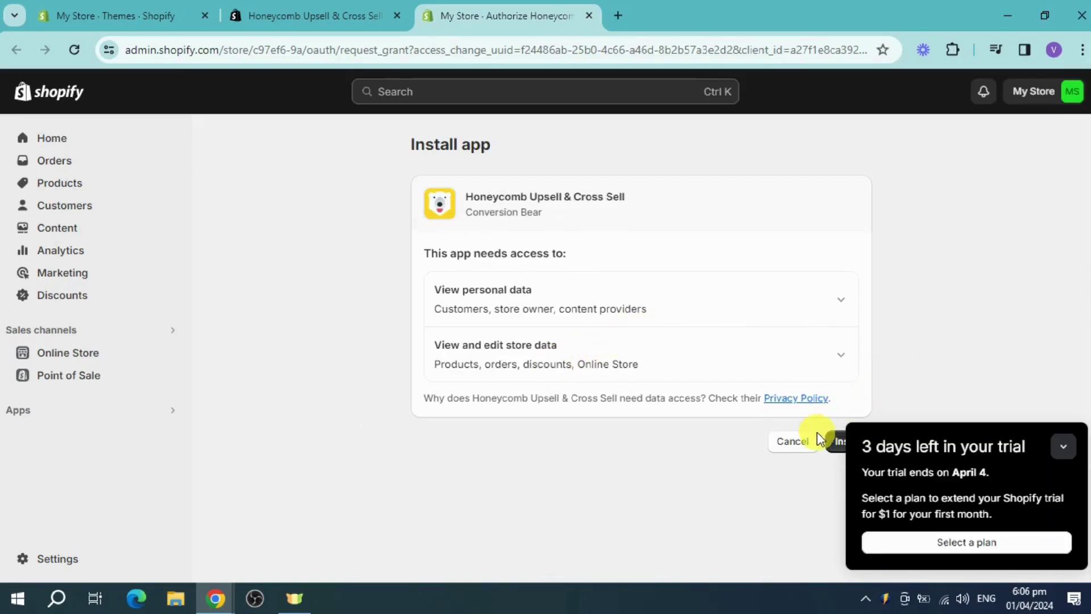
pyautogui.click(833, 449)
pyautogui.click(1063, 447)
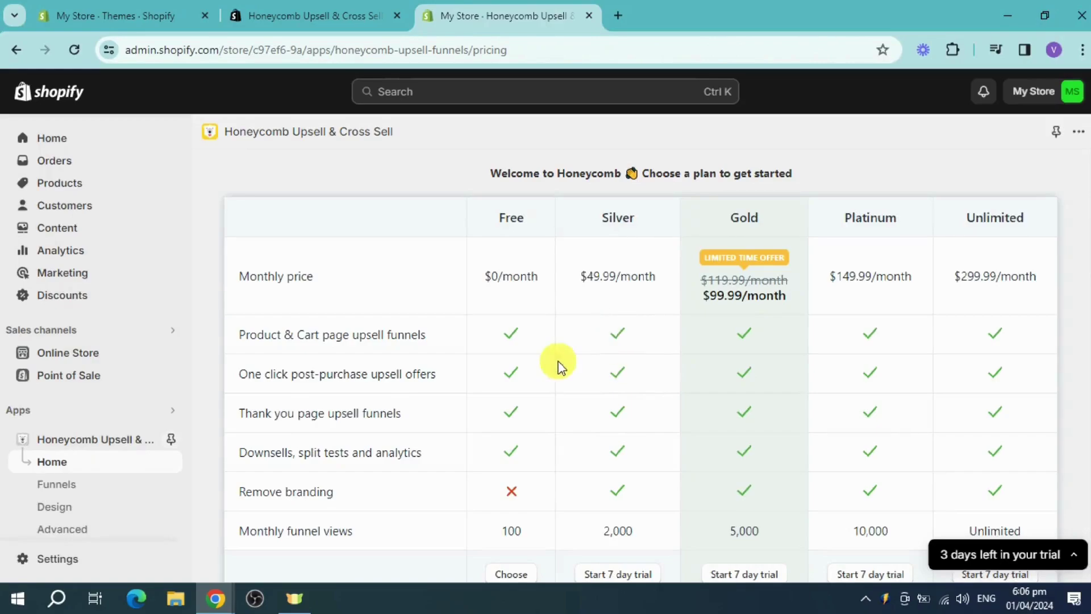
pyautogui.scroll(-2, 576, 326)
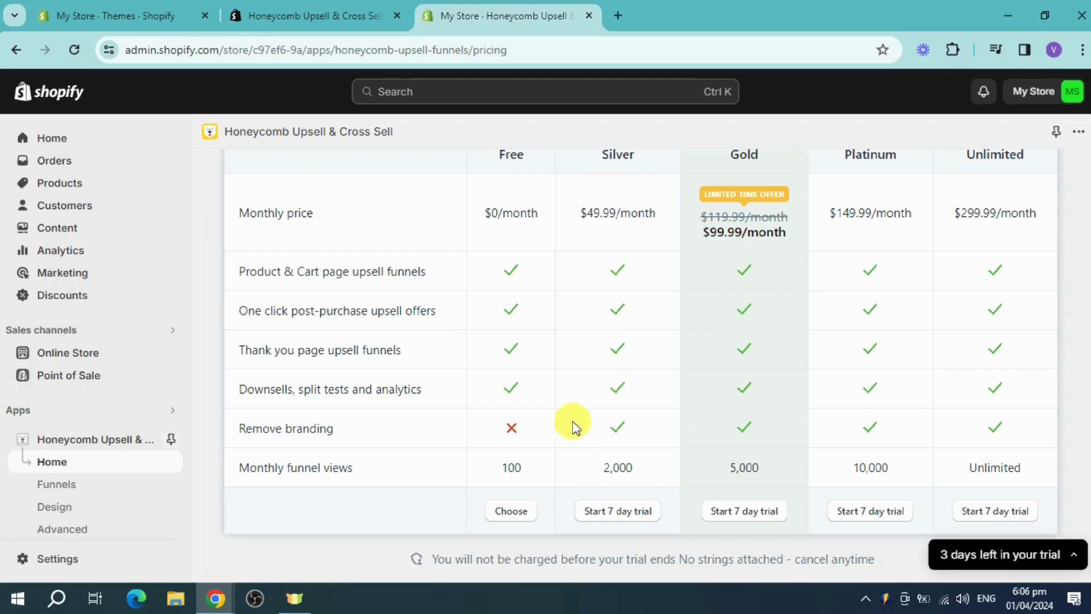
pyautogui.click(513, 515)
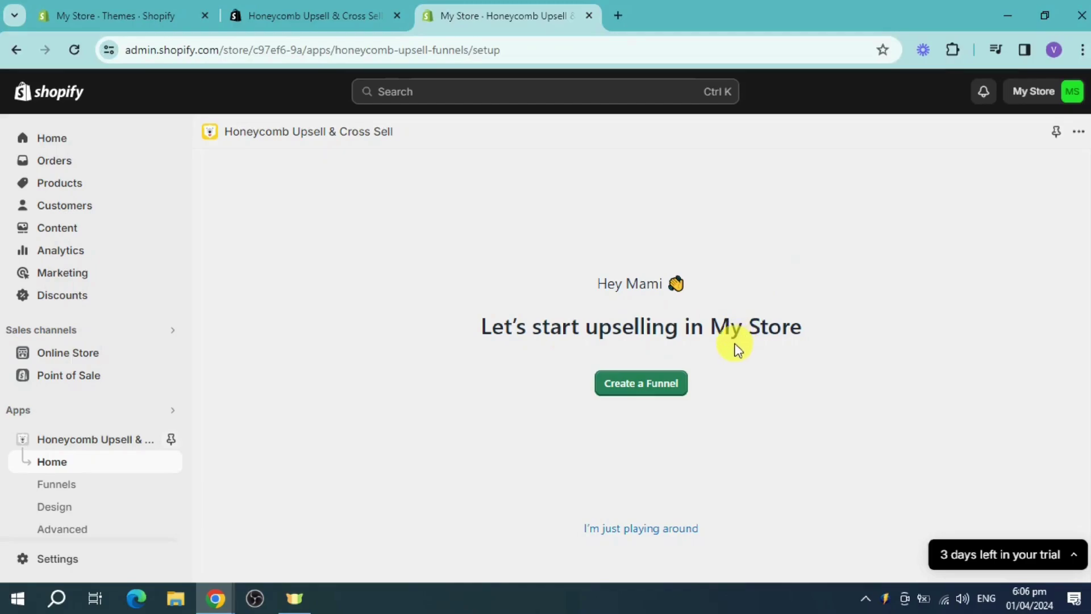
# Create the suggested cart page funnel, shown to all with the t-shirt at 20% off, and save and launch it
pyautogui.click(661, 392)
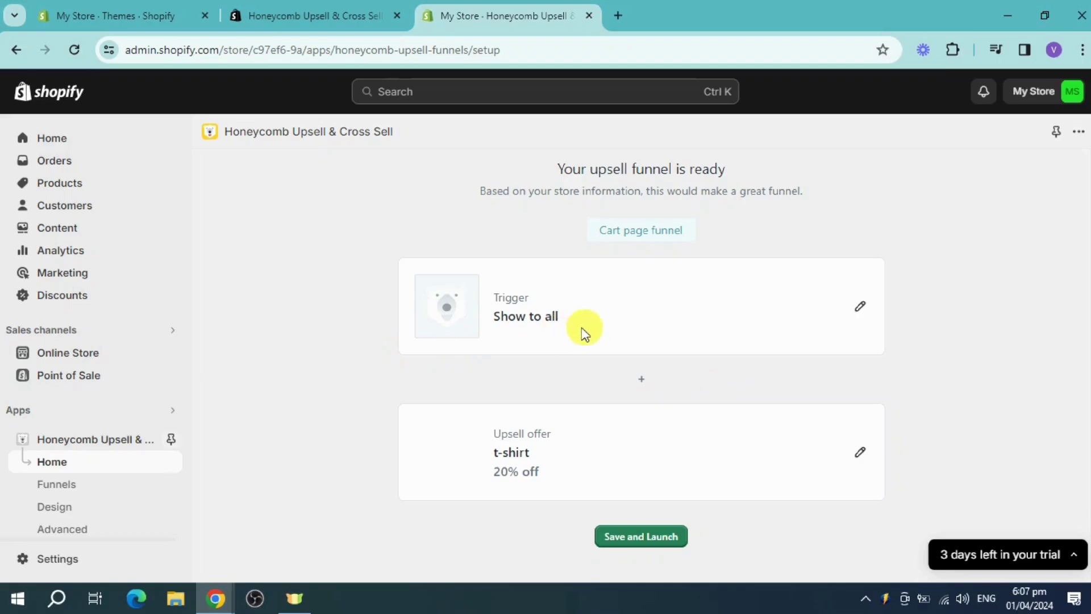
pyautogui.scroll(-2, 680, 336)
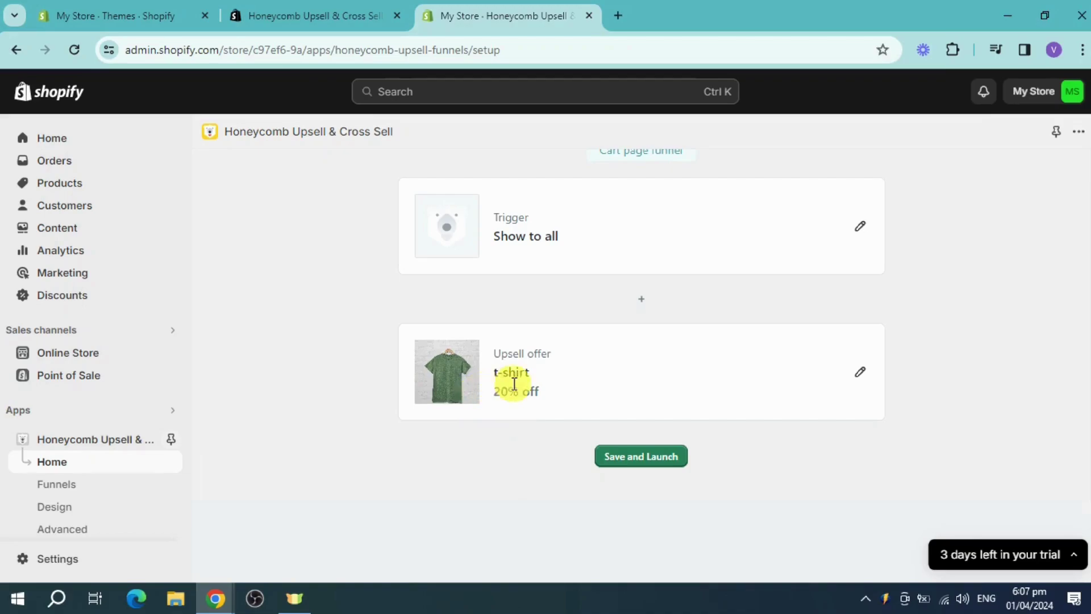
pyautogui.click(621, 457)
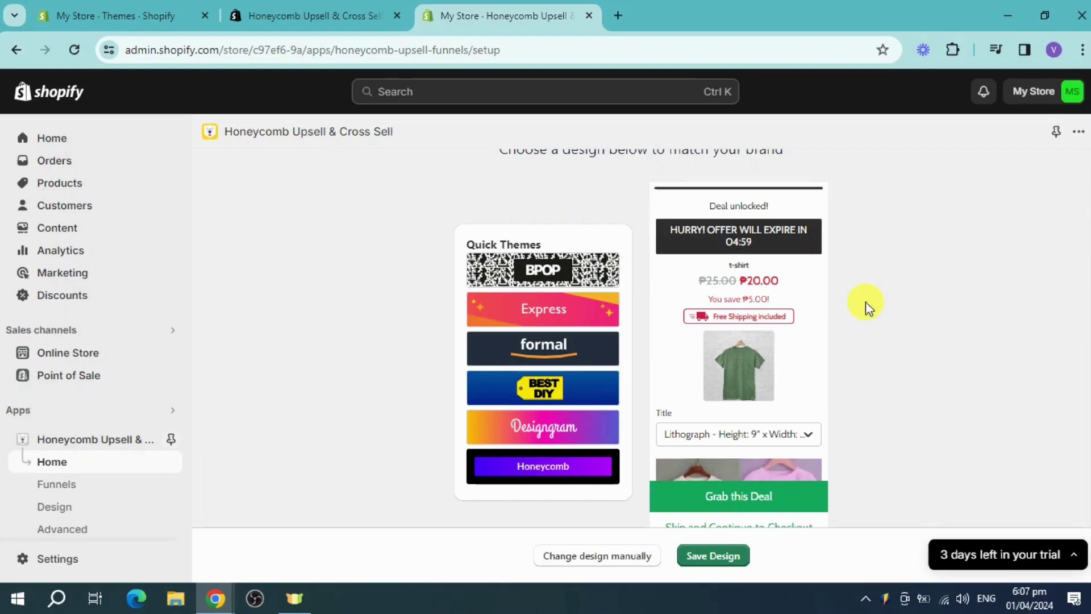
# Review the preview of the upsell offer and save its default design without picking a quick theme
pyautogui.scroll(-2, 730, 364)
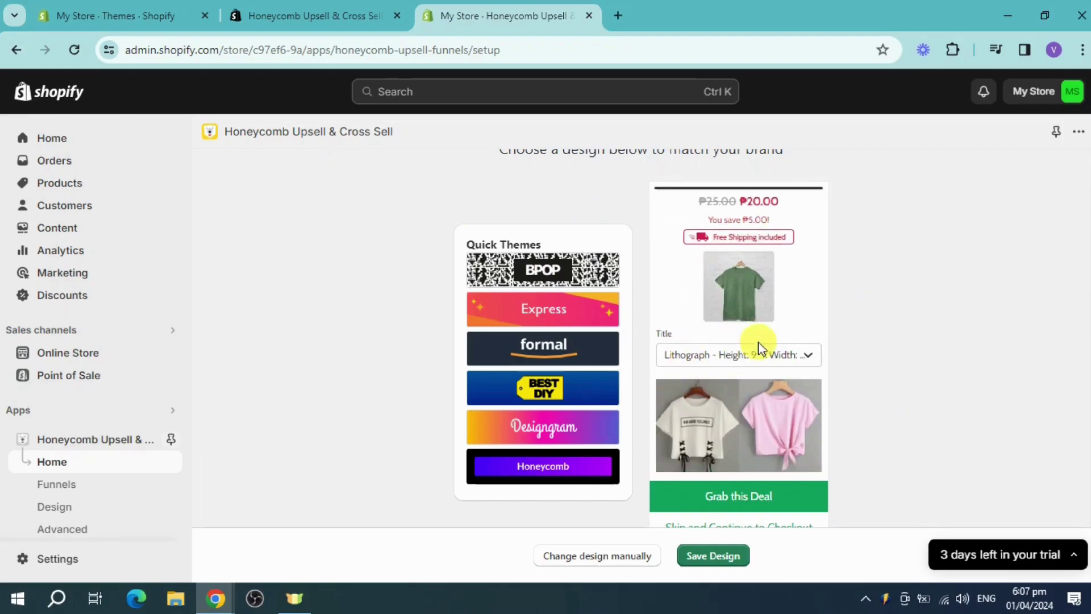
pyautogui.scroll(2, 757, 343)
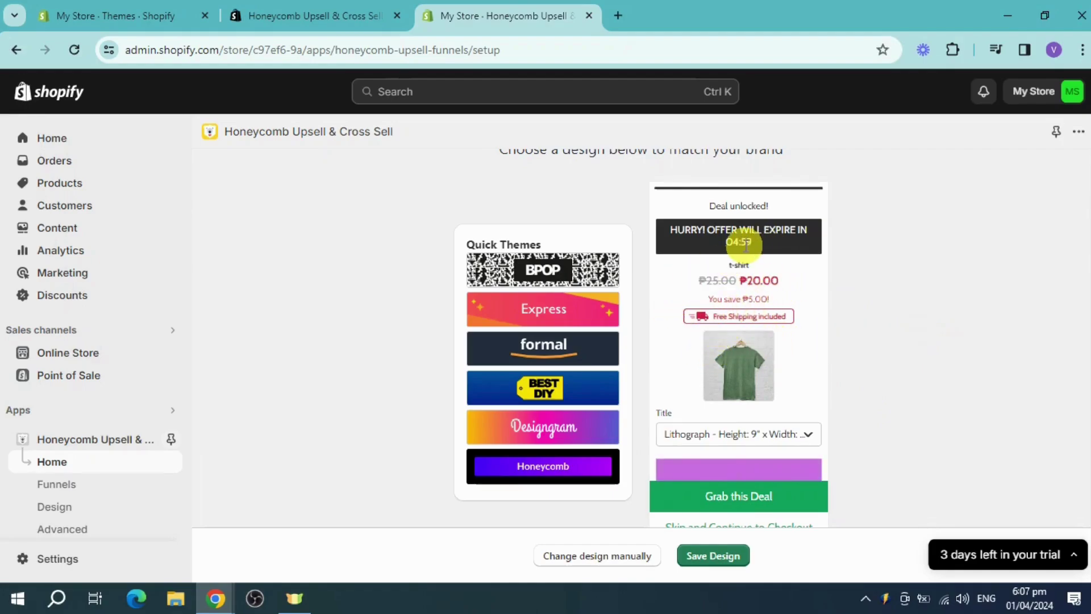
pyautogui.scroll(-2, 766, 346)
pyautogui.scroll(-3, 884, 395)
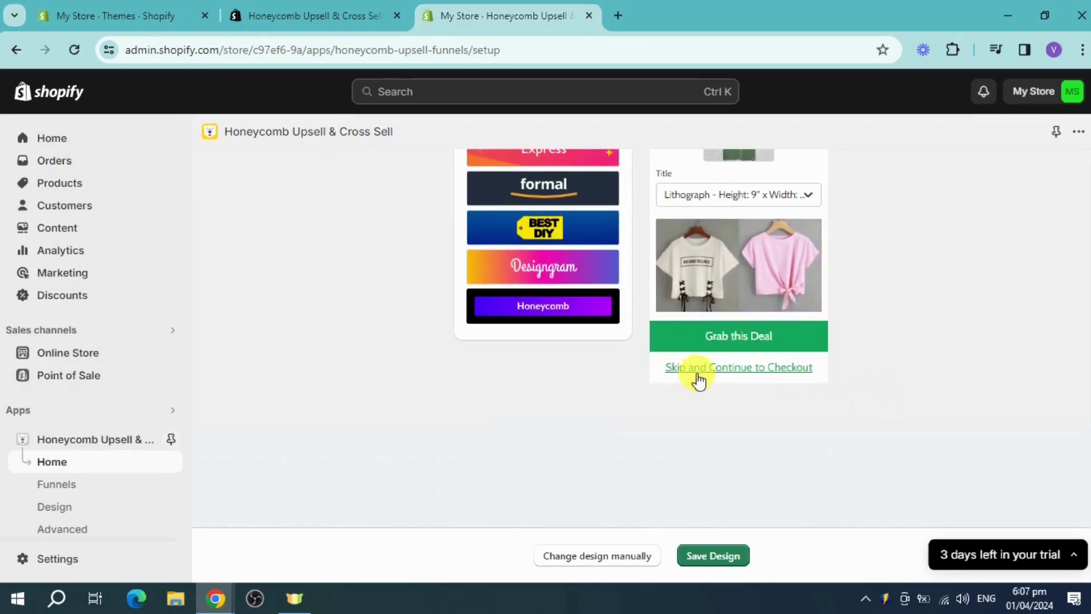
pyautogui.click(734, 556)
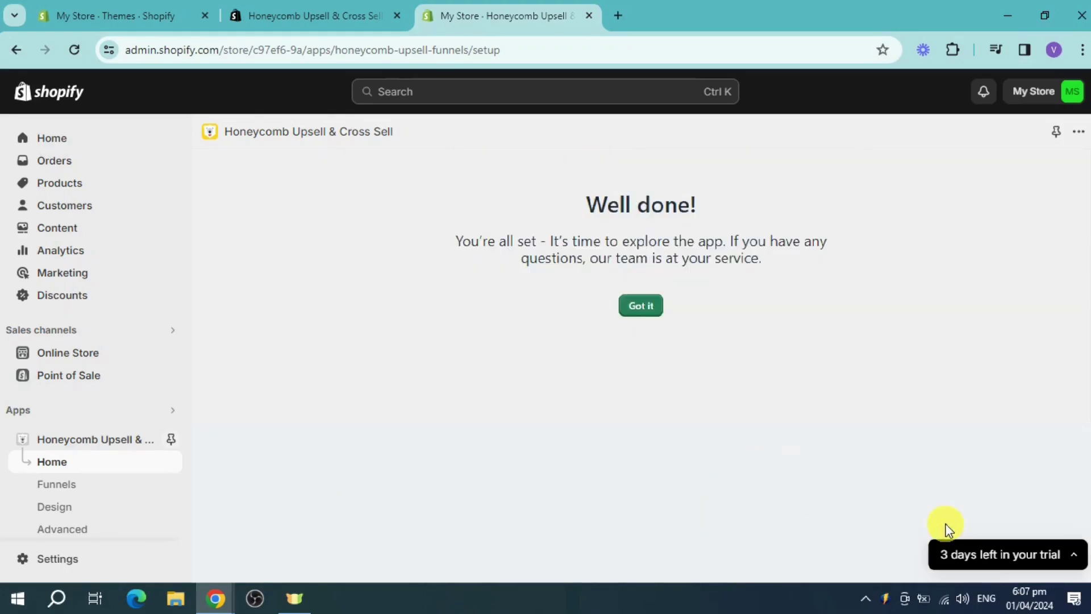
# Finish the app's initial setup and look through the list of upsell funnels
pyautogui.click(641, 307)
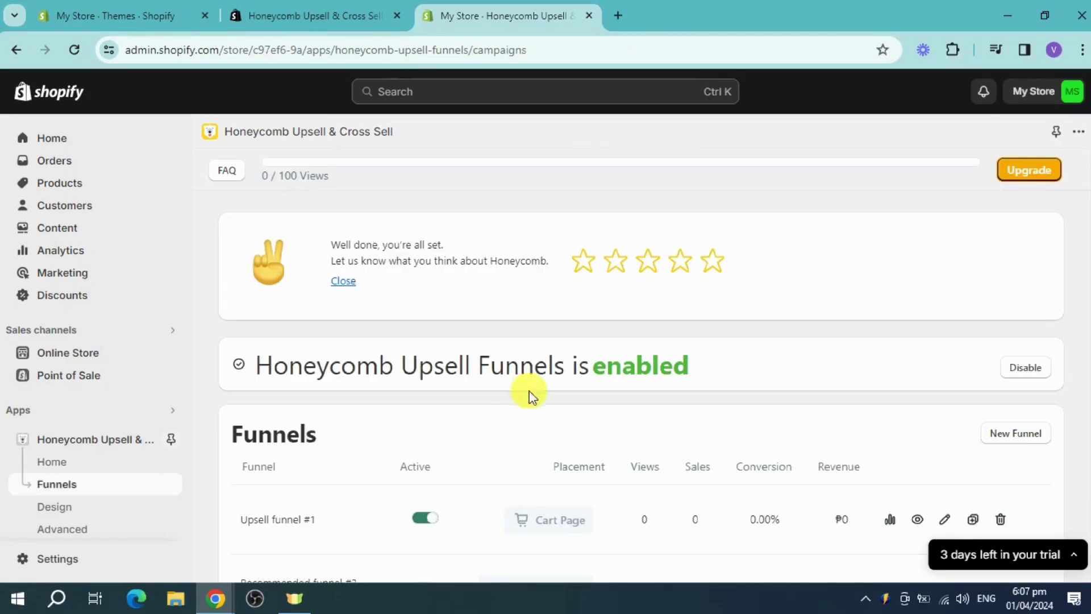
pyautogui.scroll(-3, 565, 395)
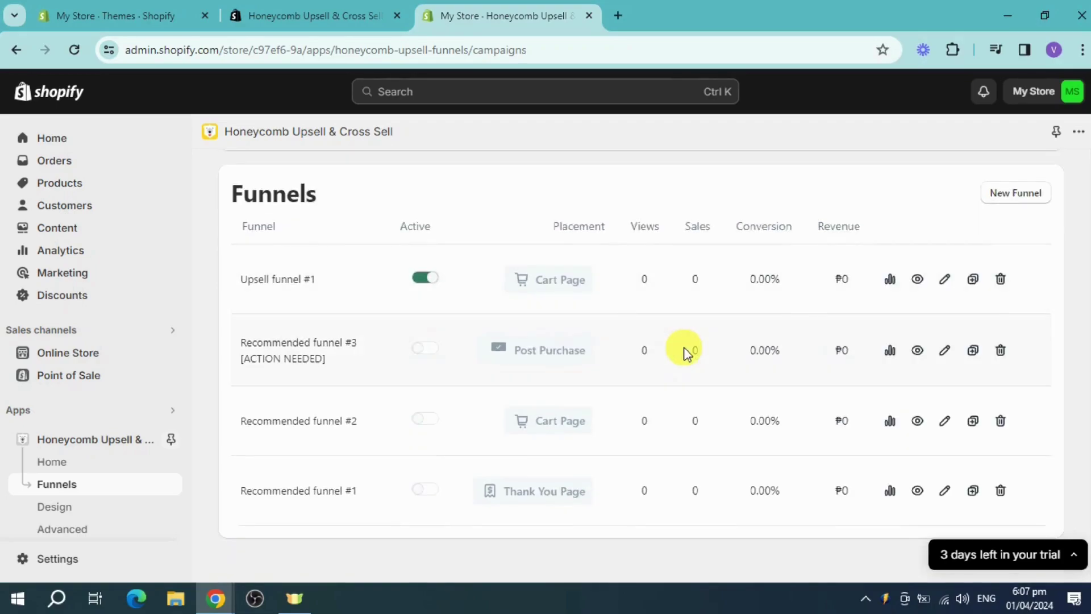
pyautogui.scroll(-1, 723, 309)
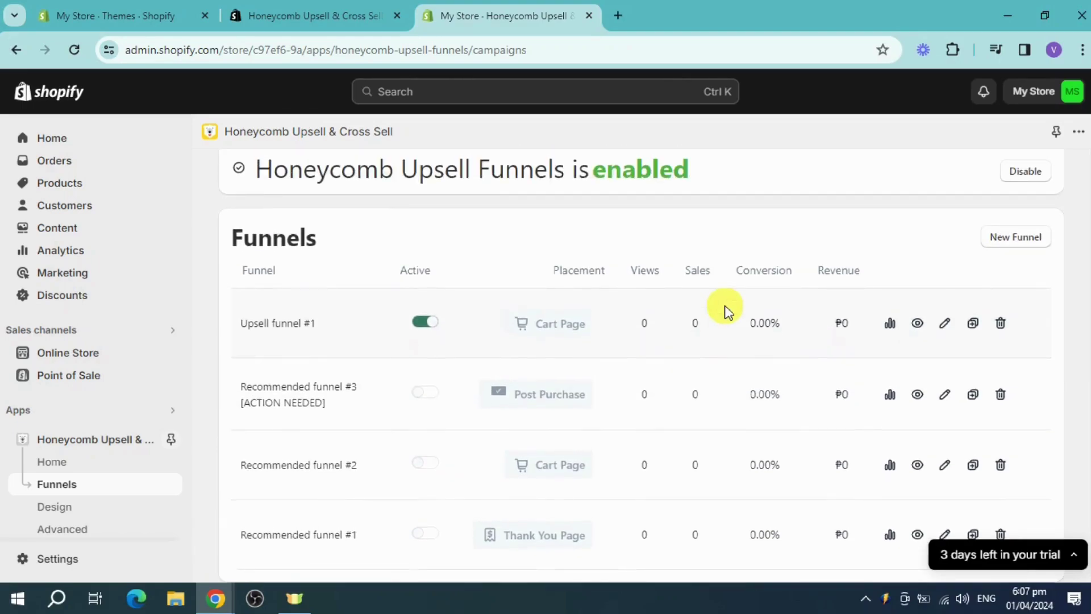